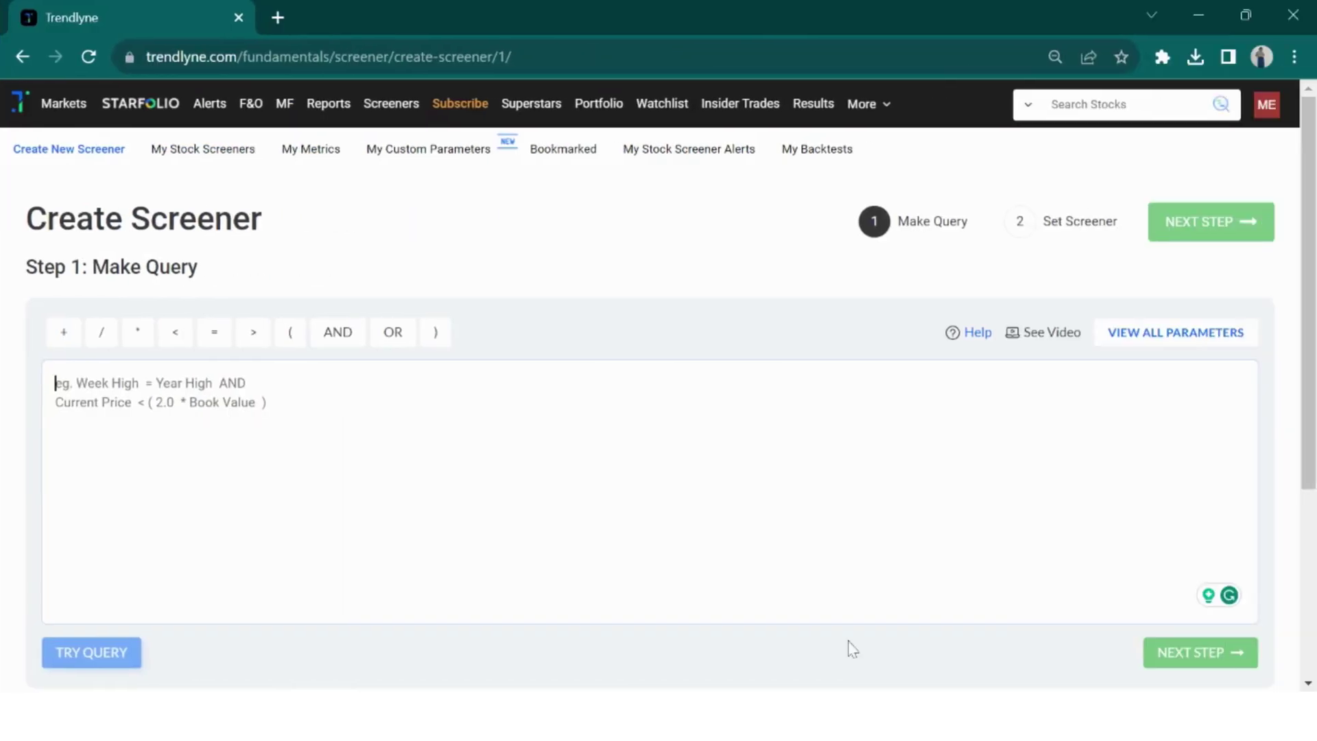
left_click(1218, 349)
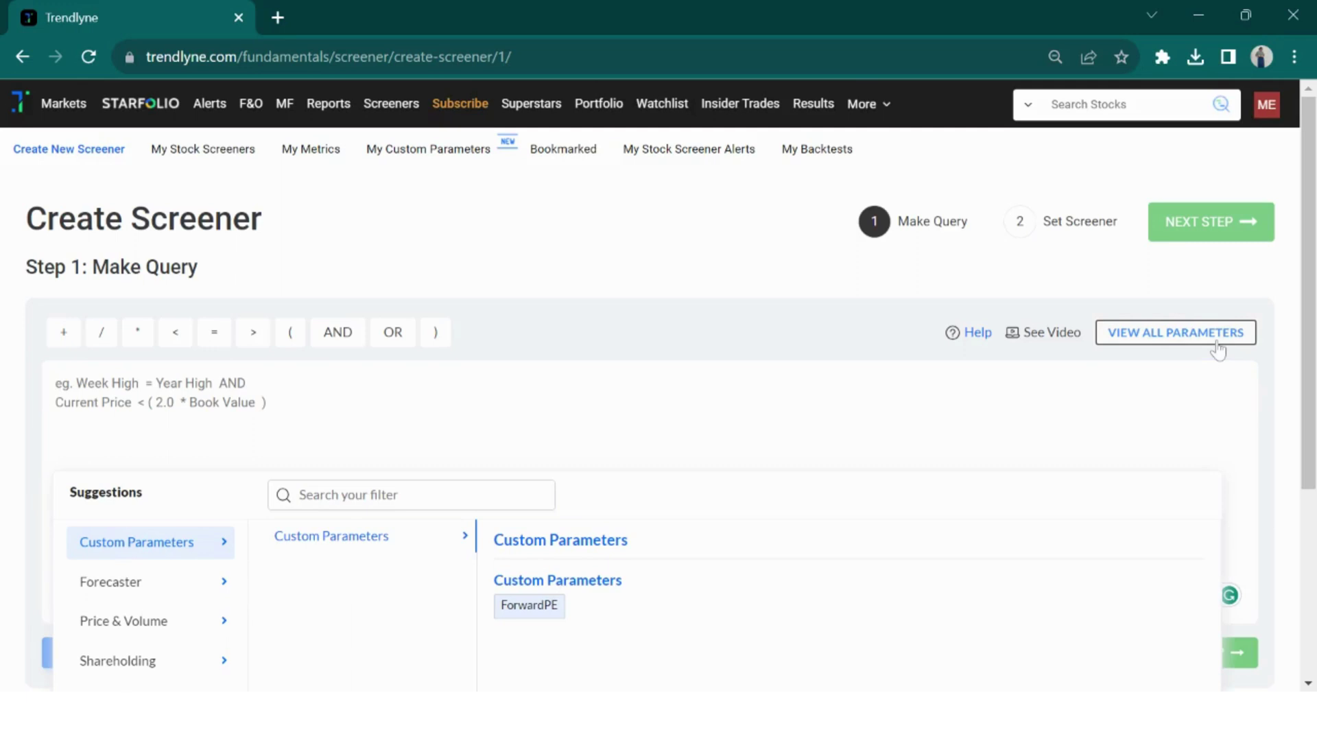
scroll(1220, 407, "down", 2)
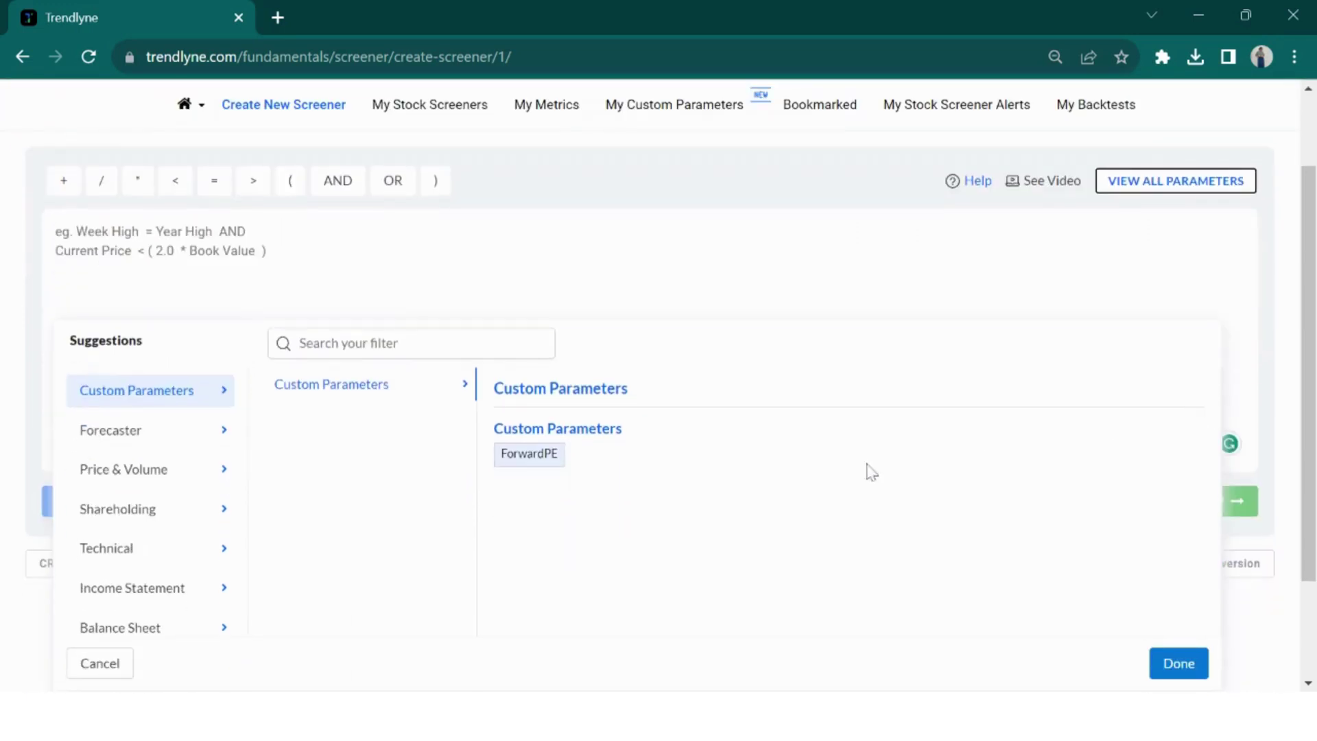
left_click(183, 476)
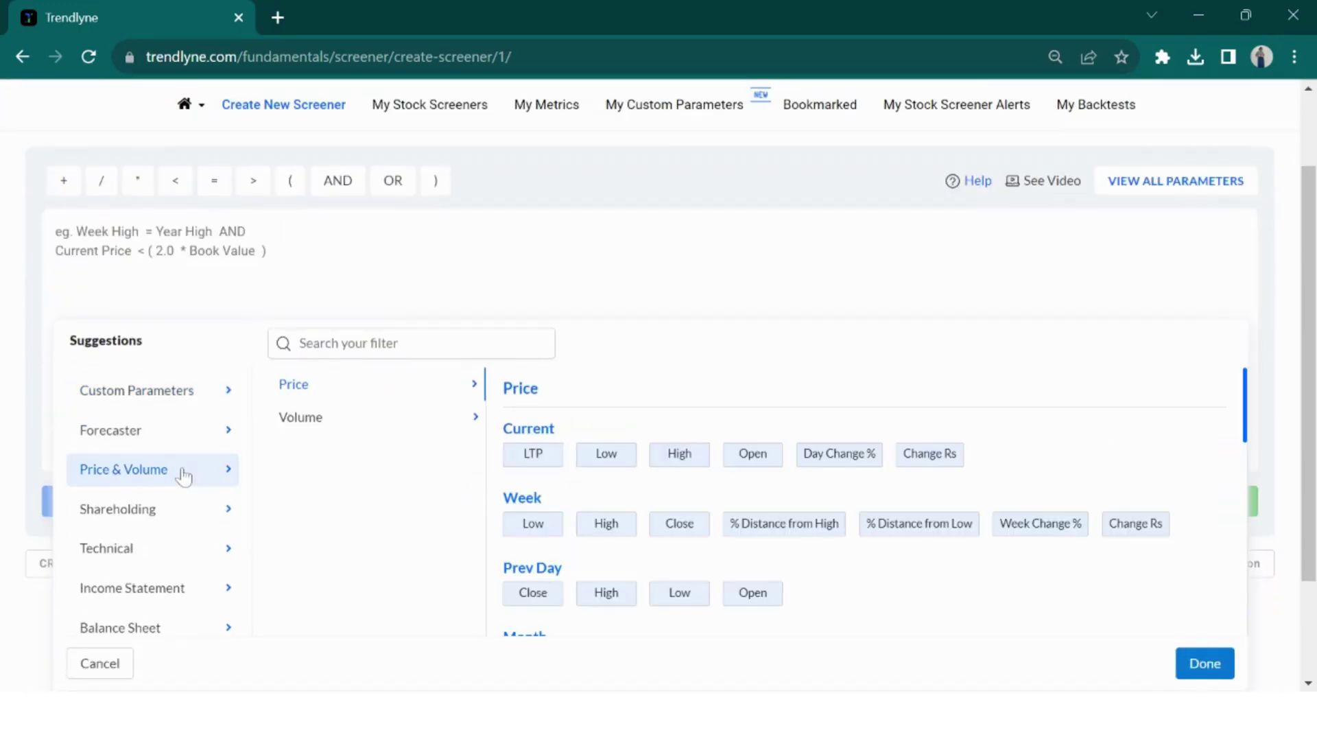
left_click(192, 526)
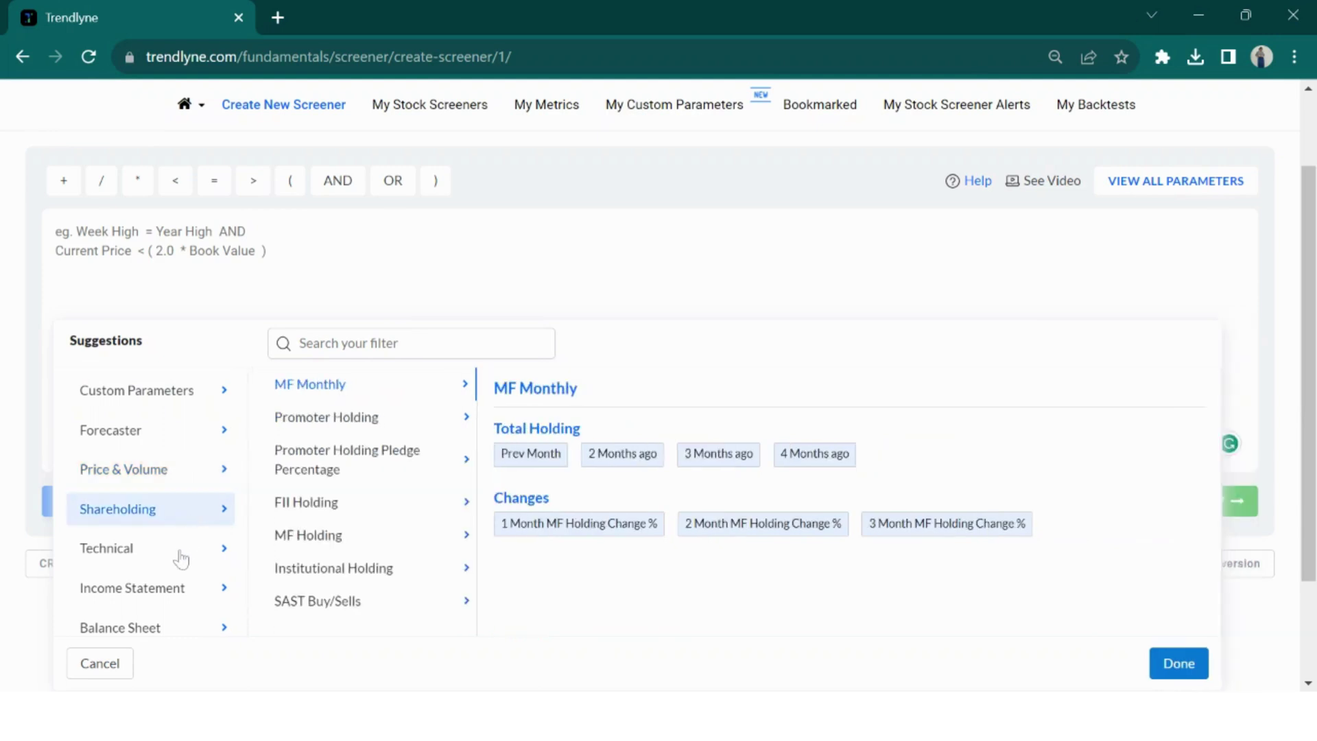
left_click(182, 559)
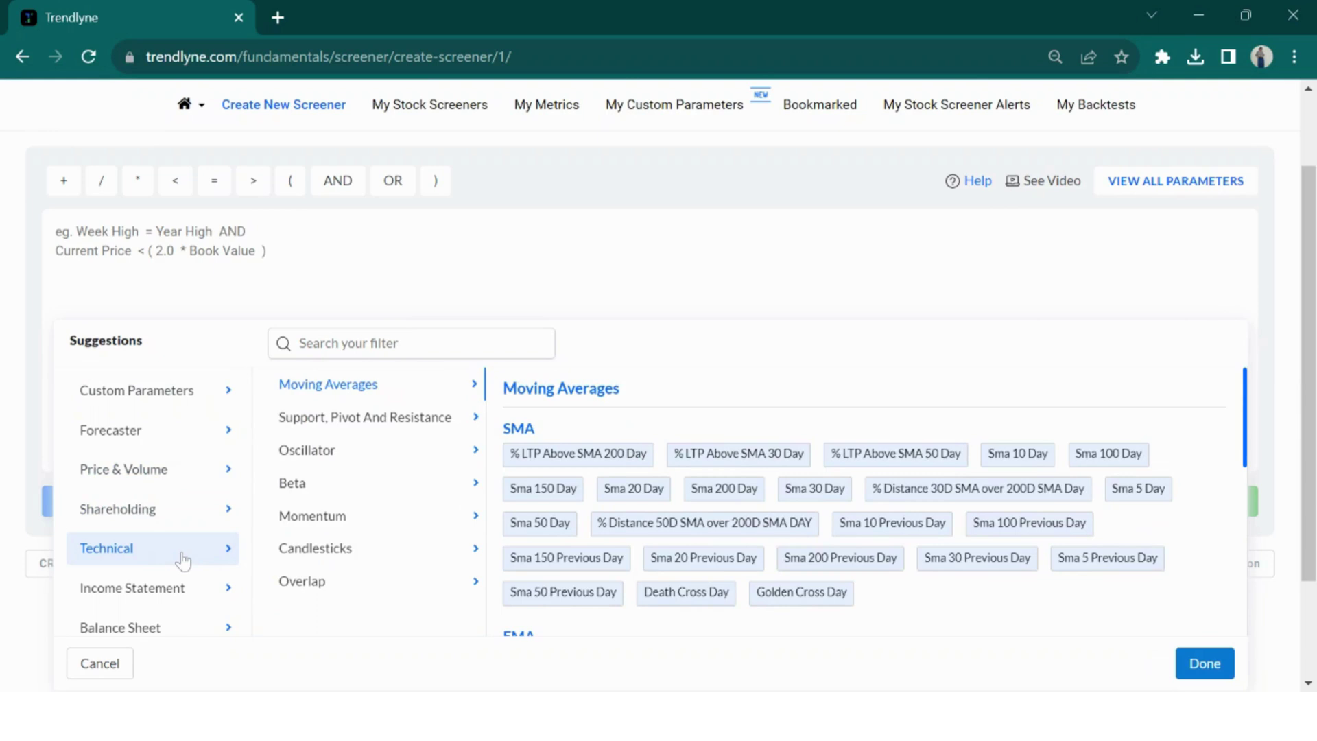
left_click(229, 405)
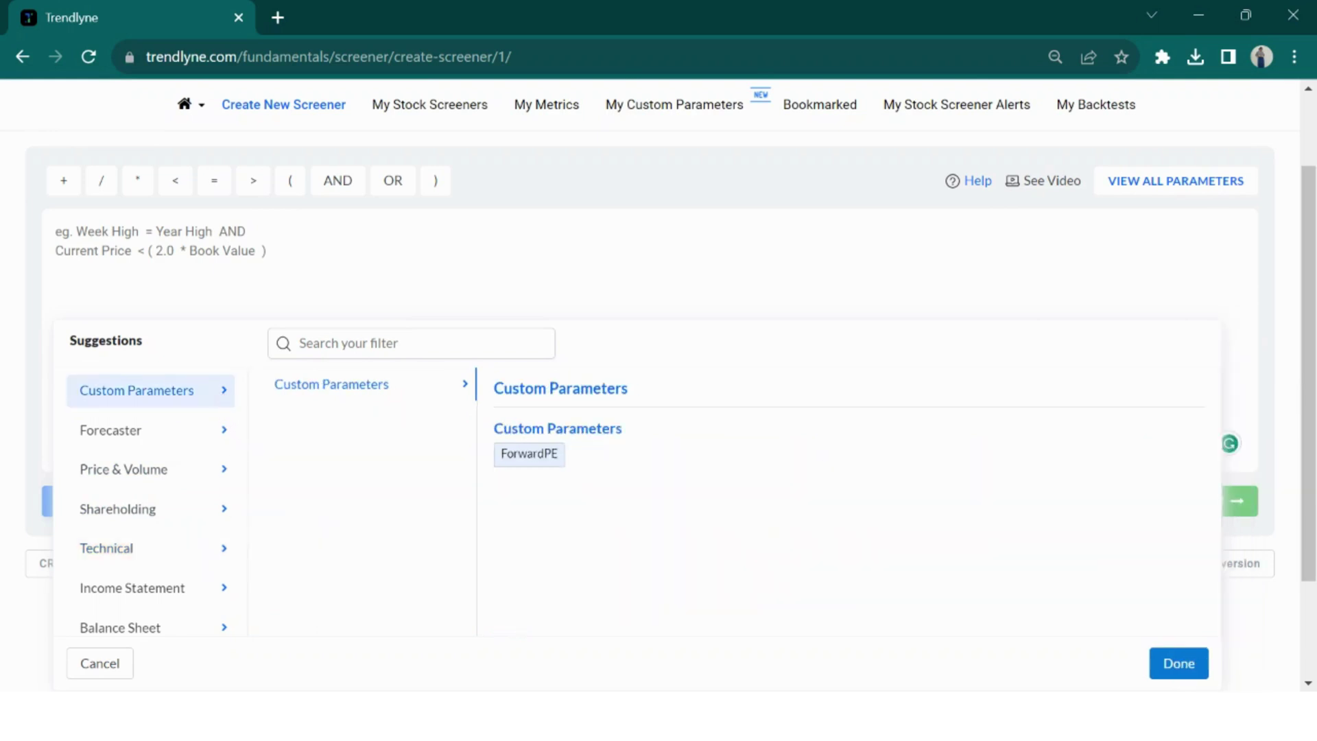
left_click(218, 432)
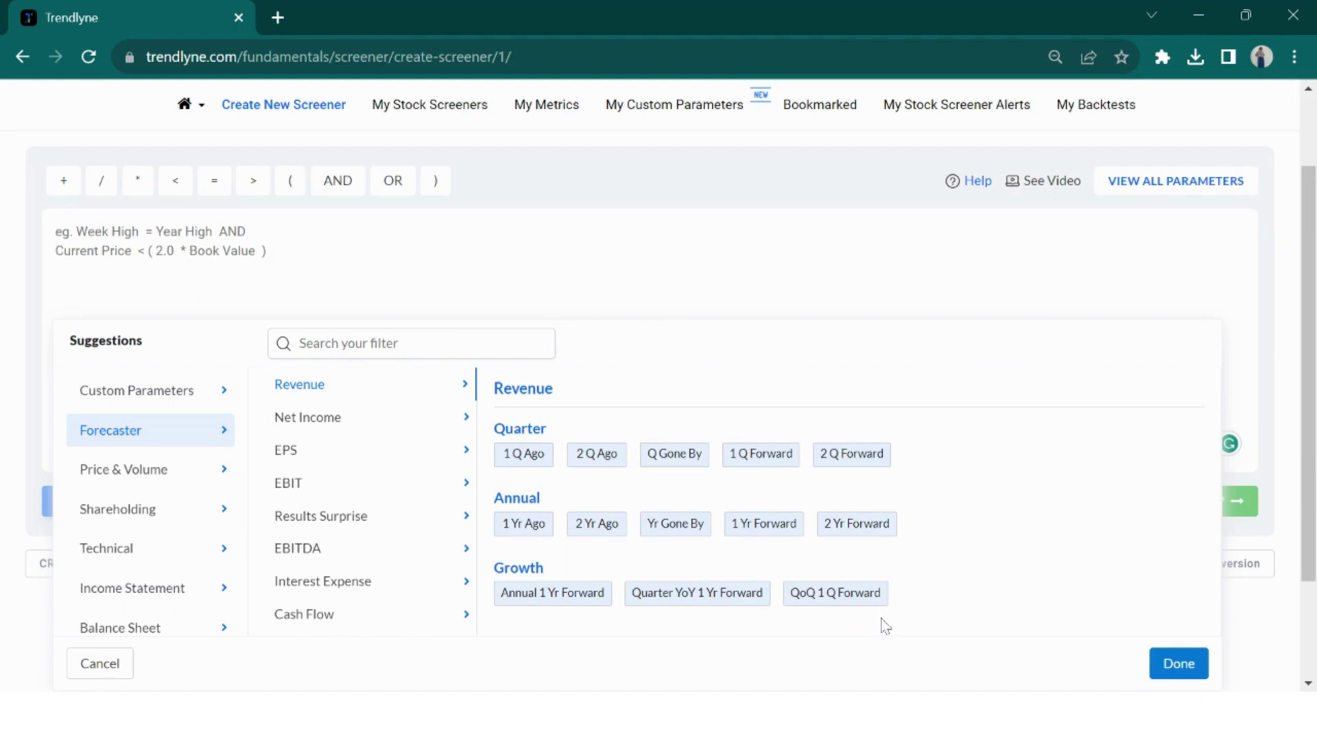
left_click(1152, 662)
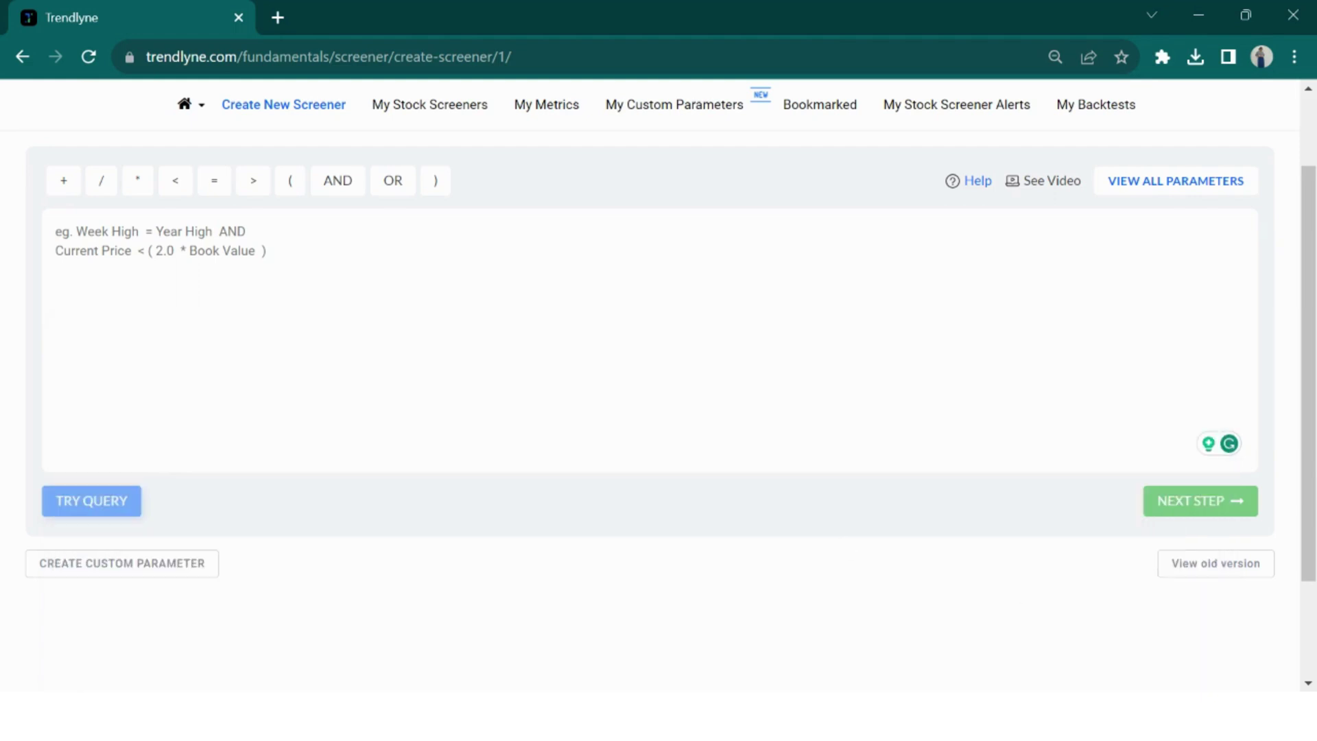
Begin the screener query in the editor, typing 'day' to bring up parameter suggestions.
left_click(54, 232)
type("day")
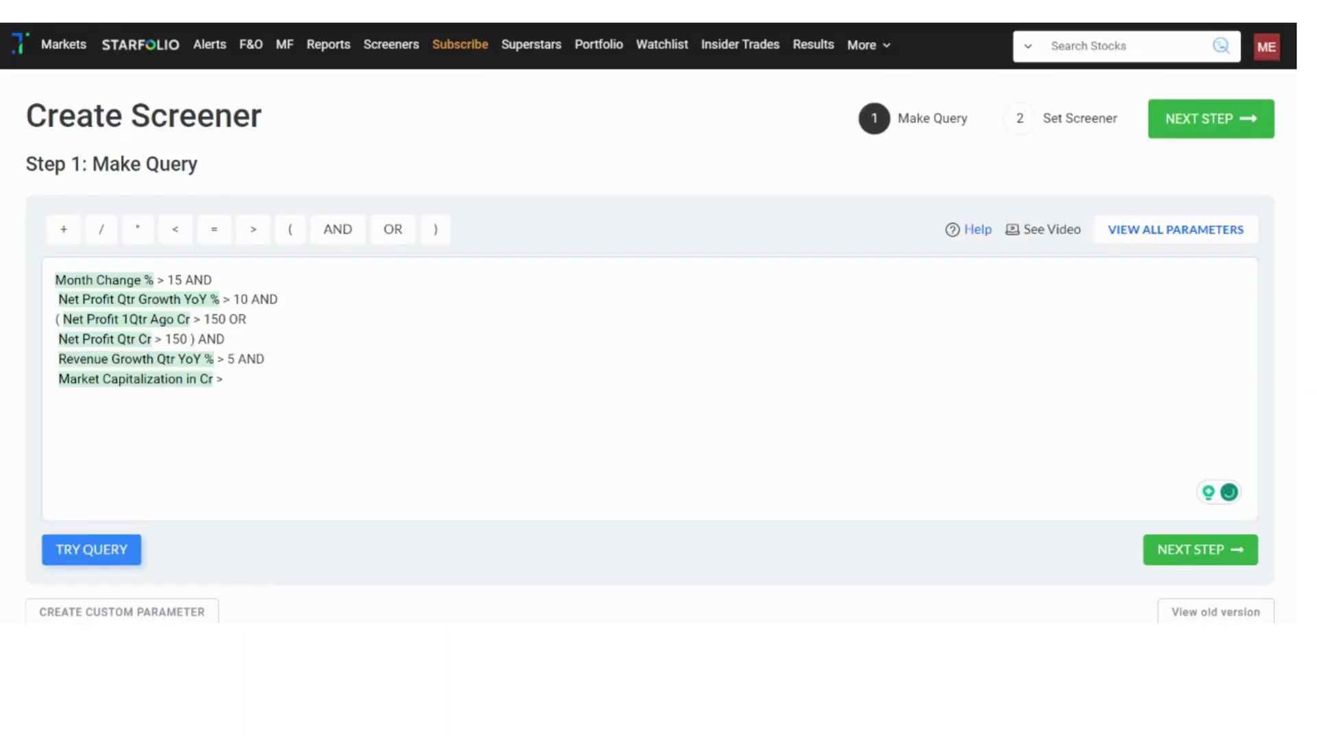
Complete the market cap condition at over 5500 Cr and preview the matching stocks.
type("5500")
left_click(113, 552)
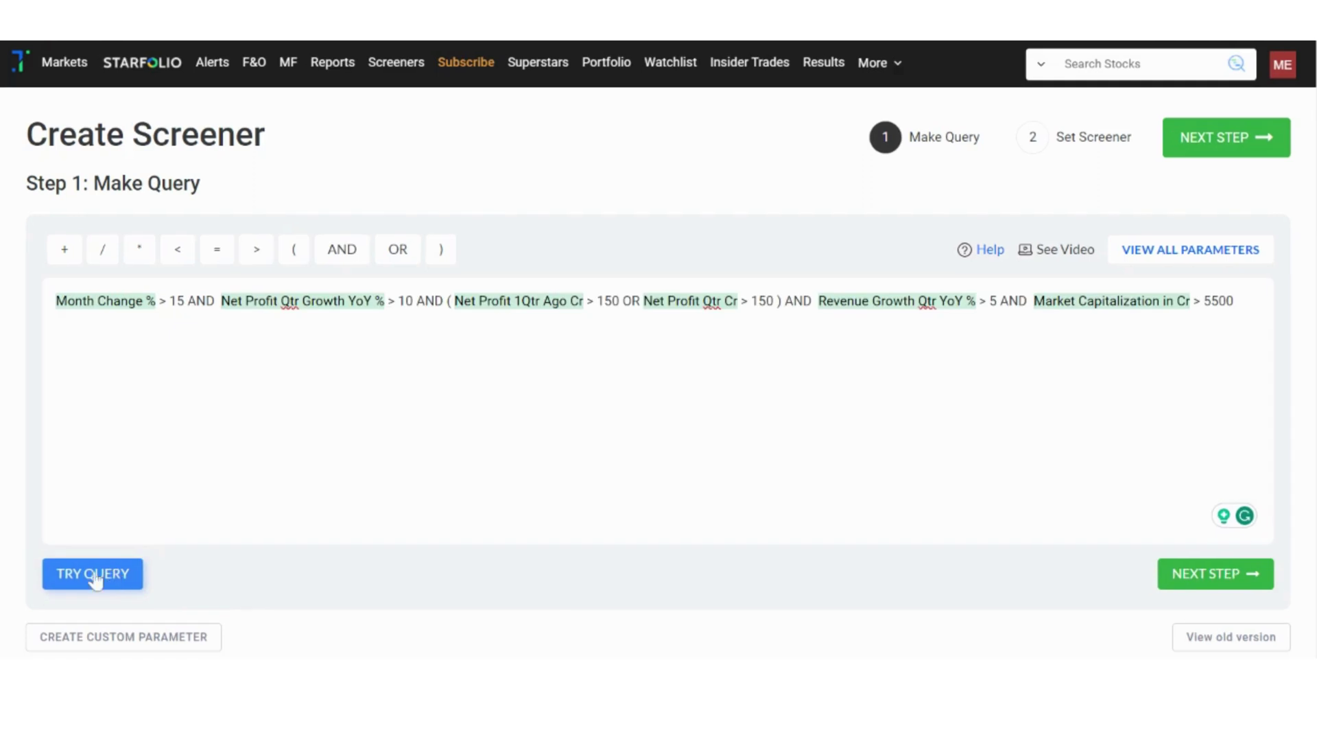
scroll(15, 601, "down", 3)
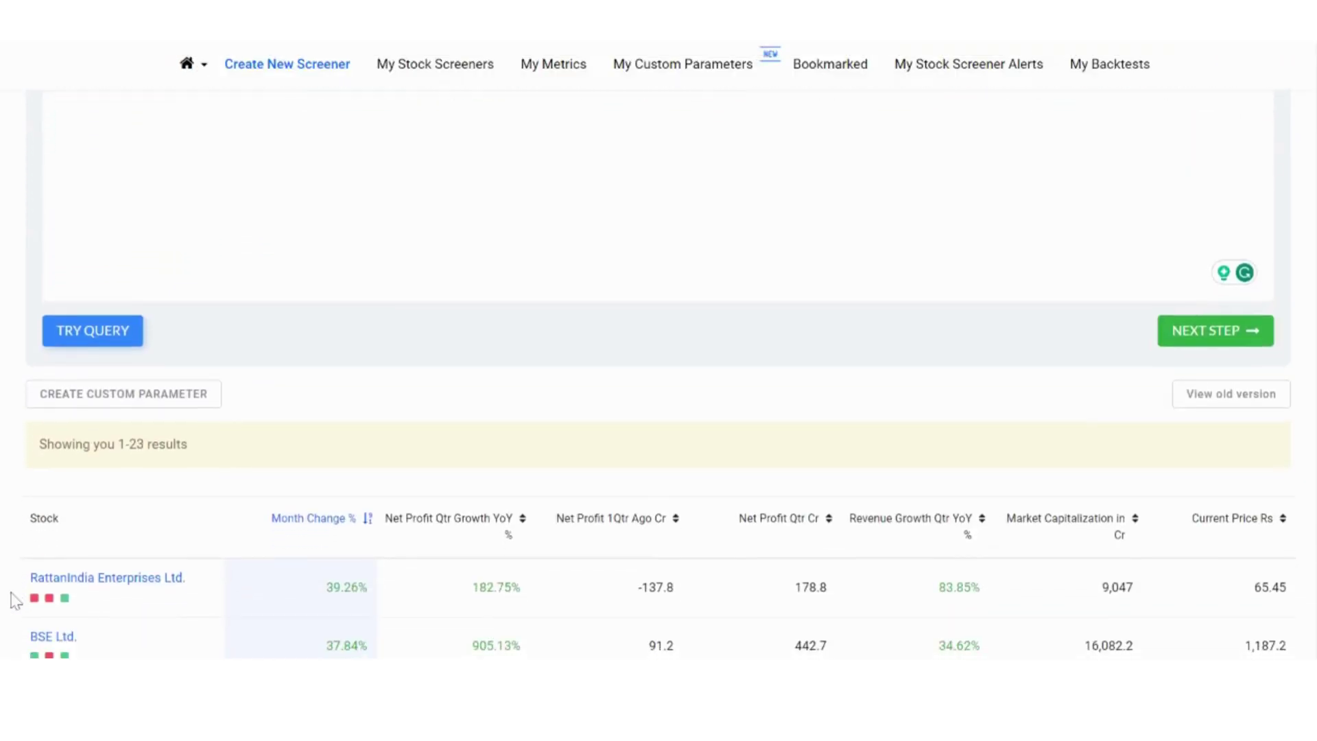
scroll(658, 381, "down", 2)
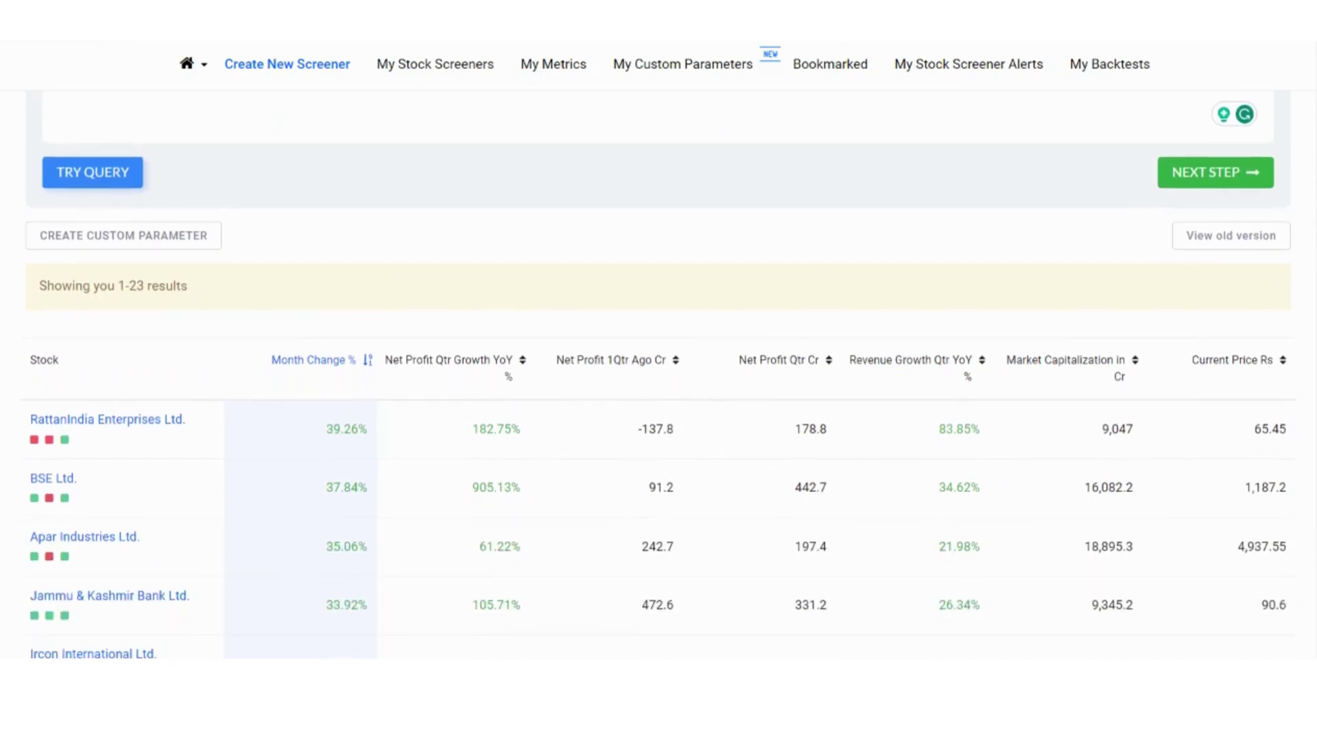
scroll(658, 380, "up", 2)
left_click(63, 314)
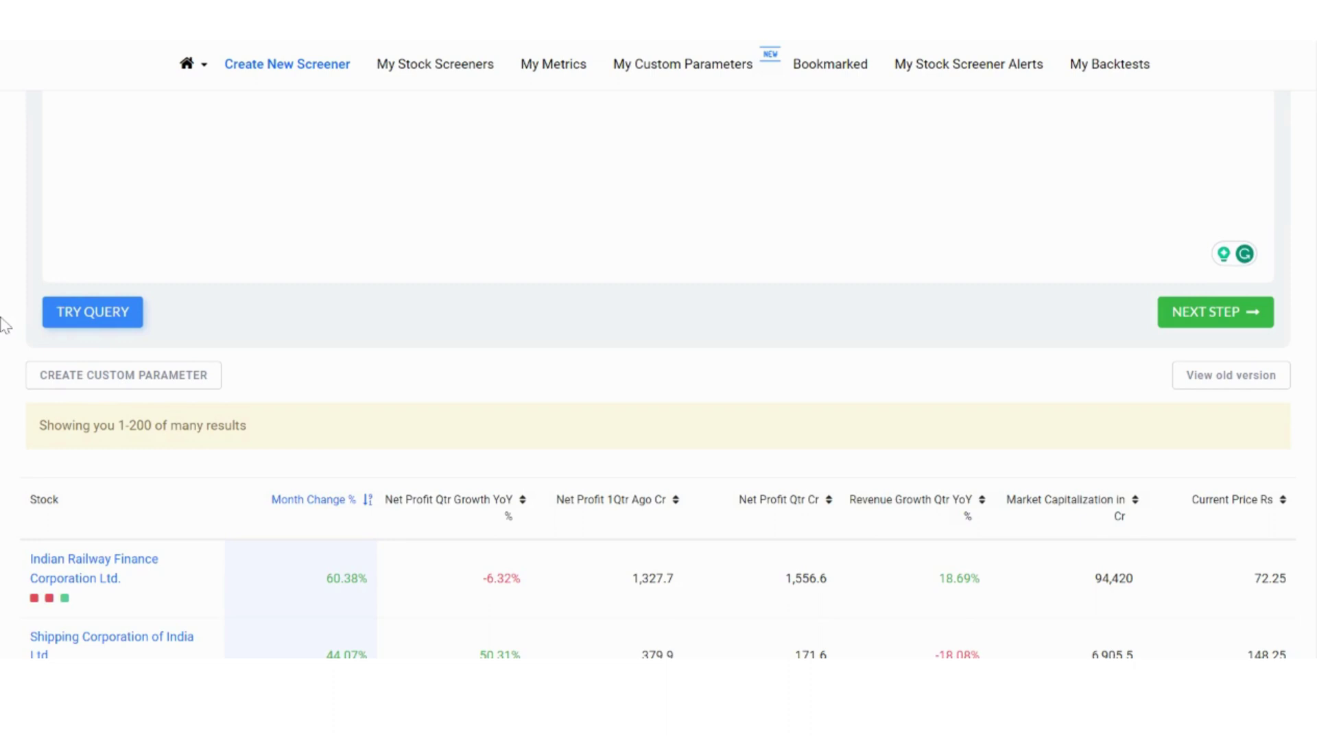
scroll(3, 322, "up", 4)
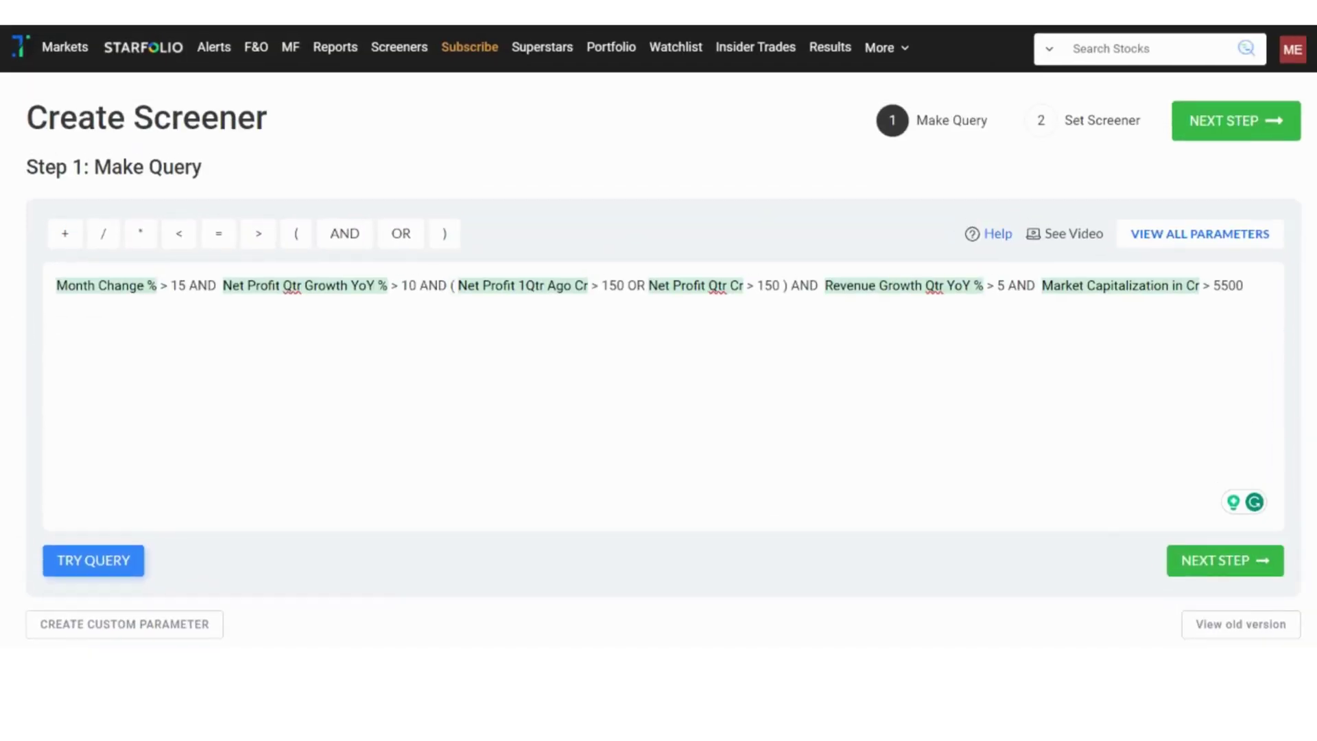
Raise the month change threshold from 15 to 25 and rerun the query.
left_click(177, 286)
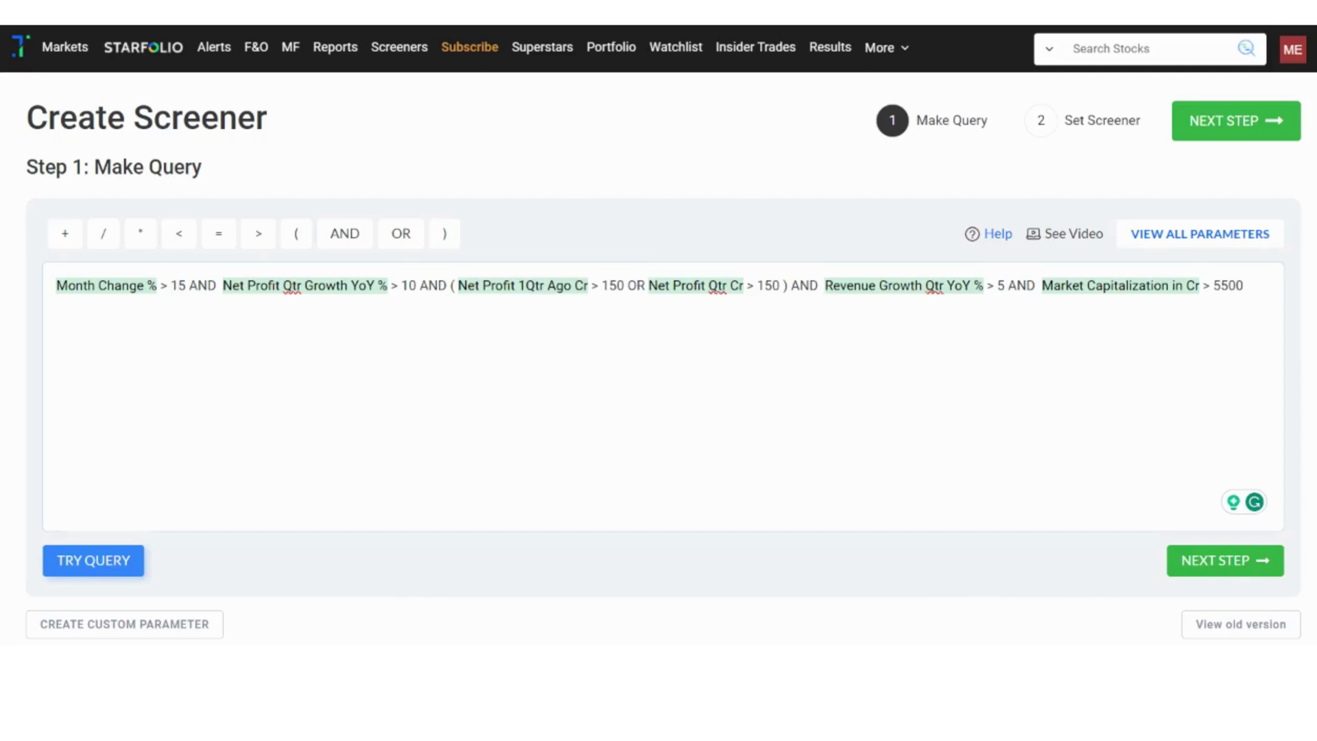
key("BackSpace")
type("2")
left_click(60, 568)
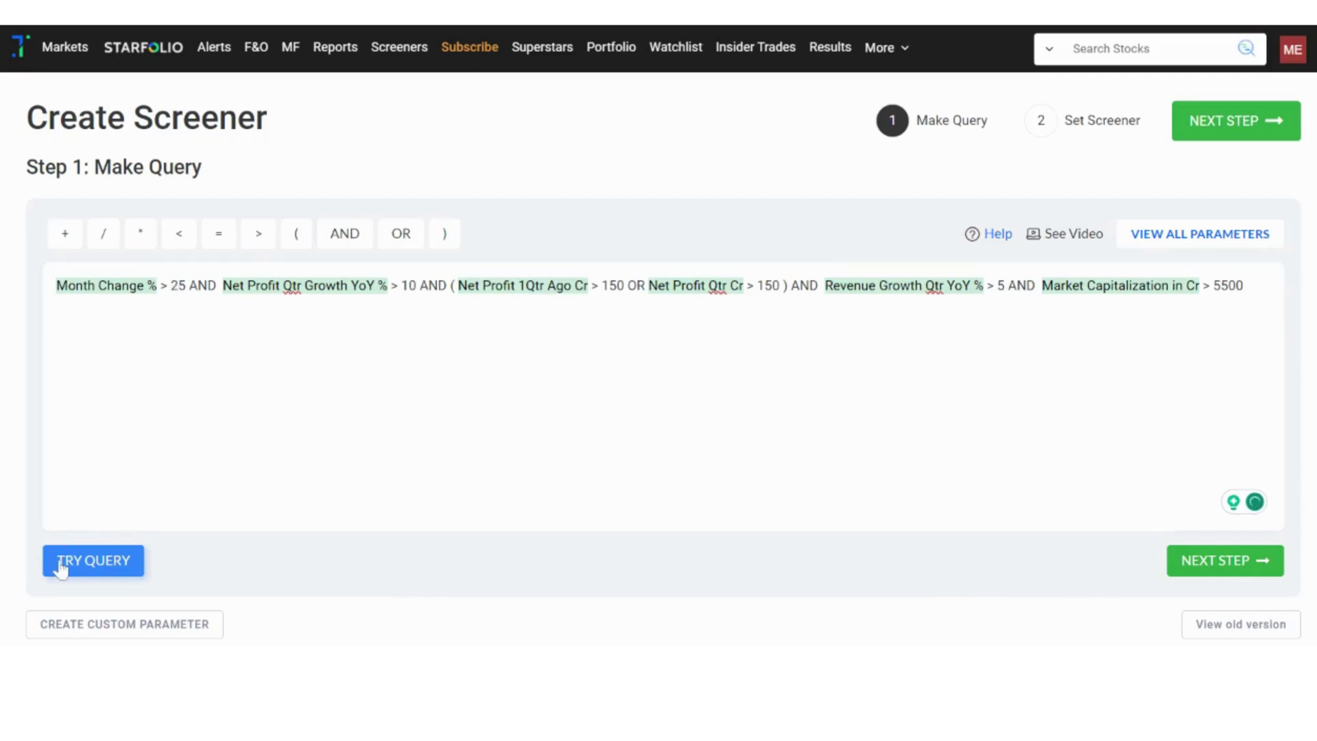
scroll(5, 577, "down", 3)
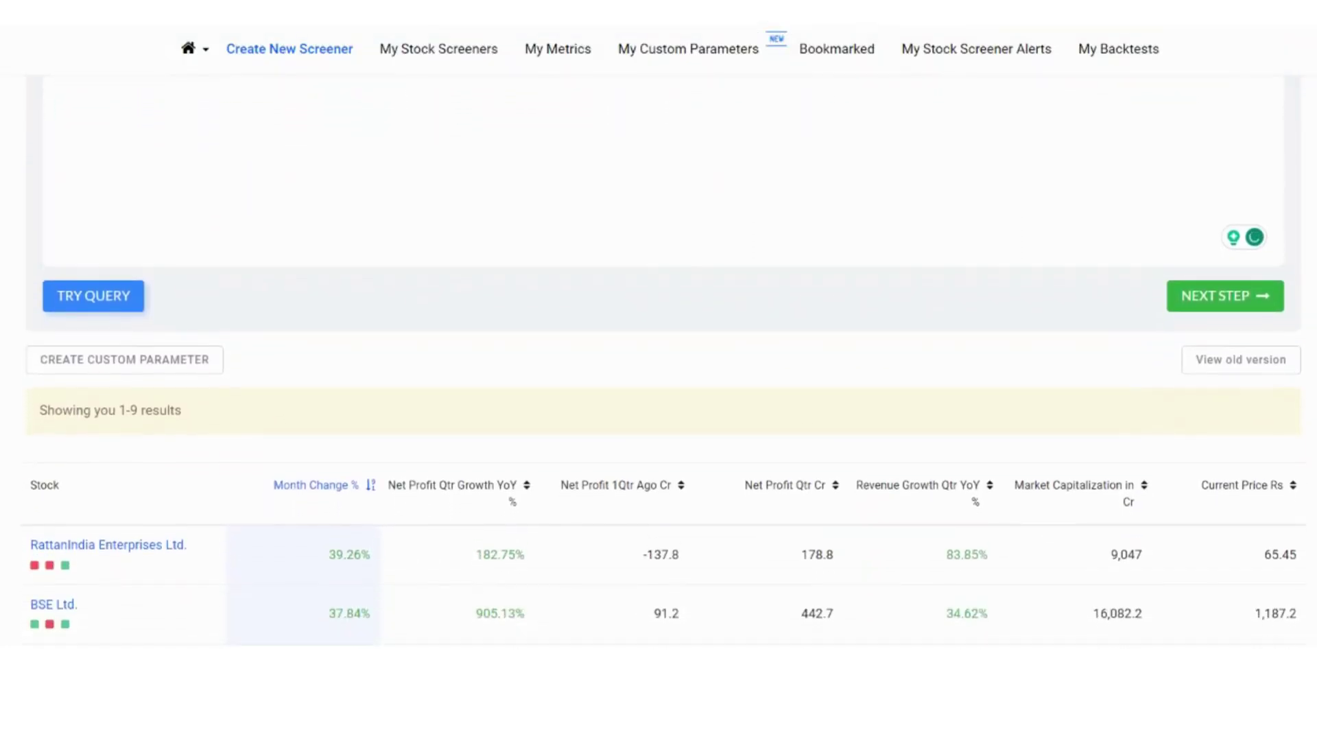
scroll(659, 357, "up", 3)
scroll(658, 357, "up", 2)
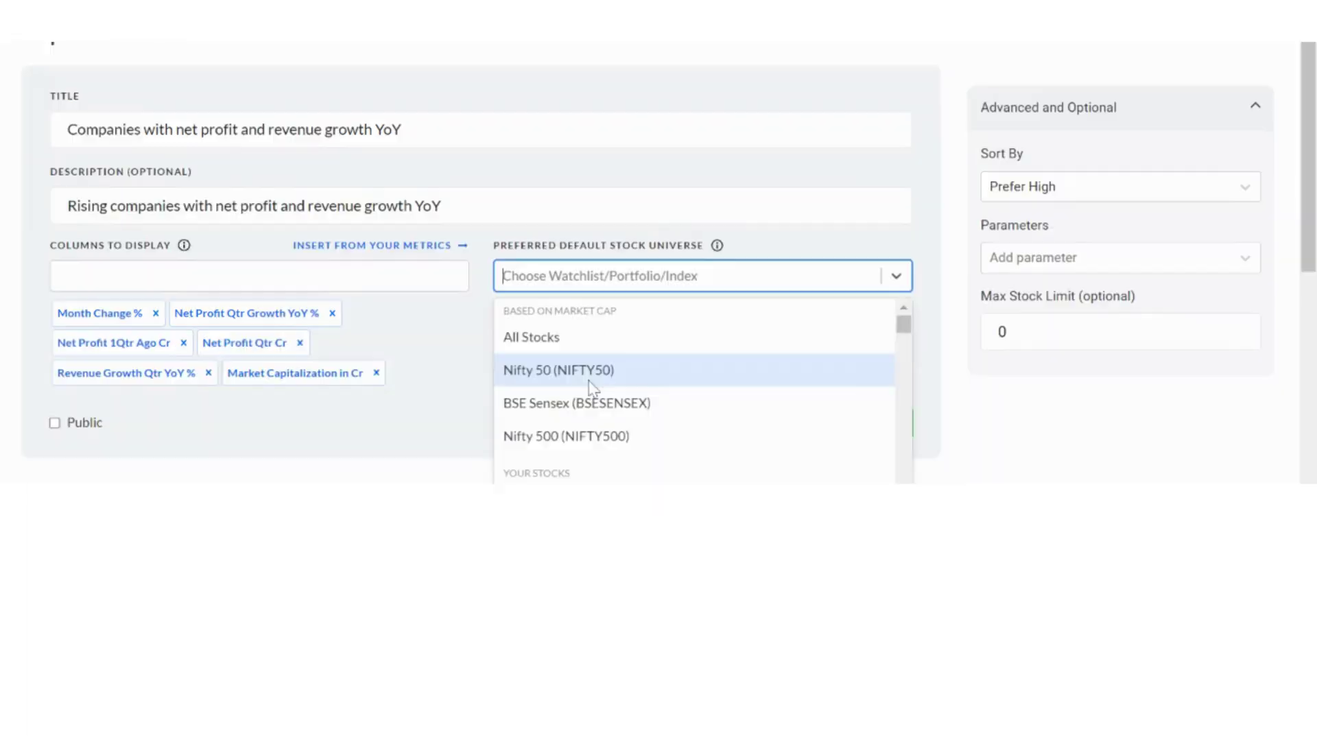
Scroll down the screener details form toward the stock universe settings.
scroll(590, 378, "down", 3)
scroll(694, 380, "down", 10)
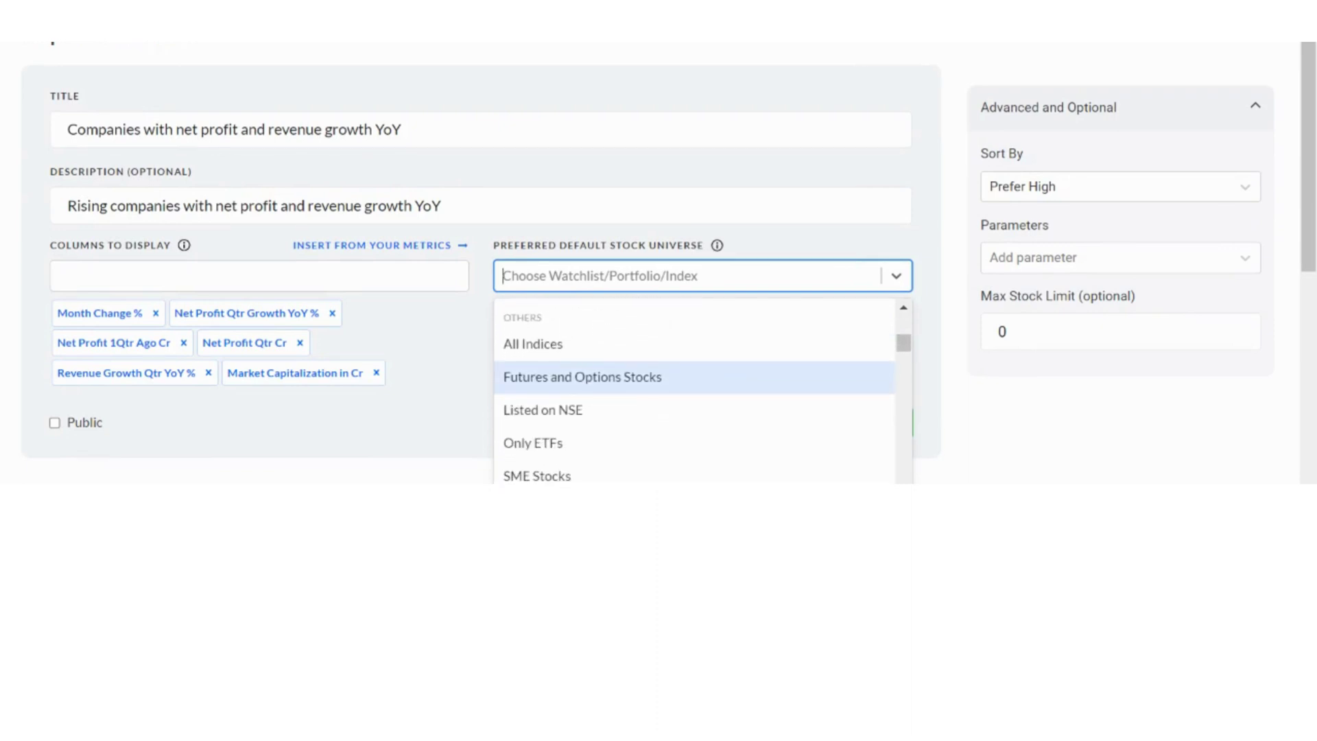
scroll(694, 380, "down", 3)
scroll(587, 382, "down", 10)
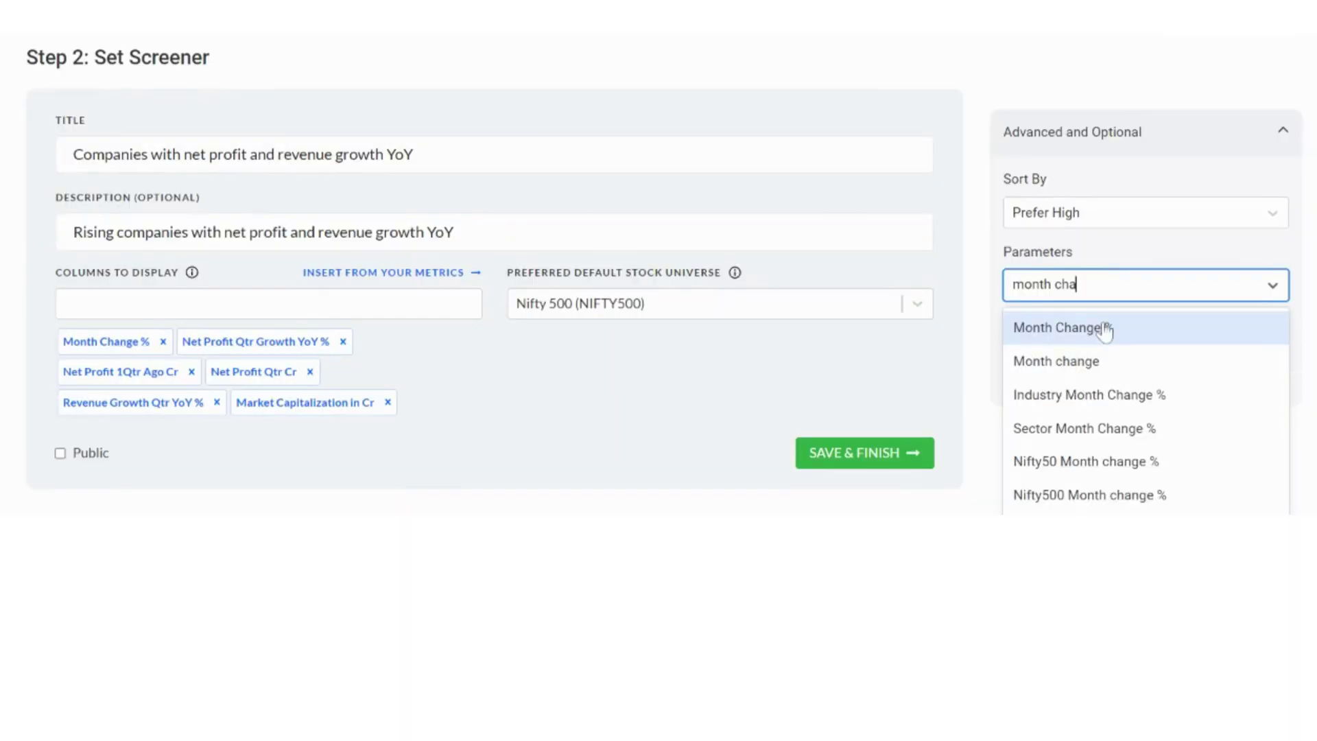
Sort results by Month Change % and save the finished screener.
left_click(1104, 329)
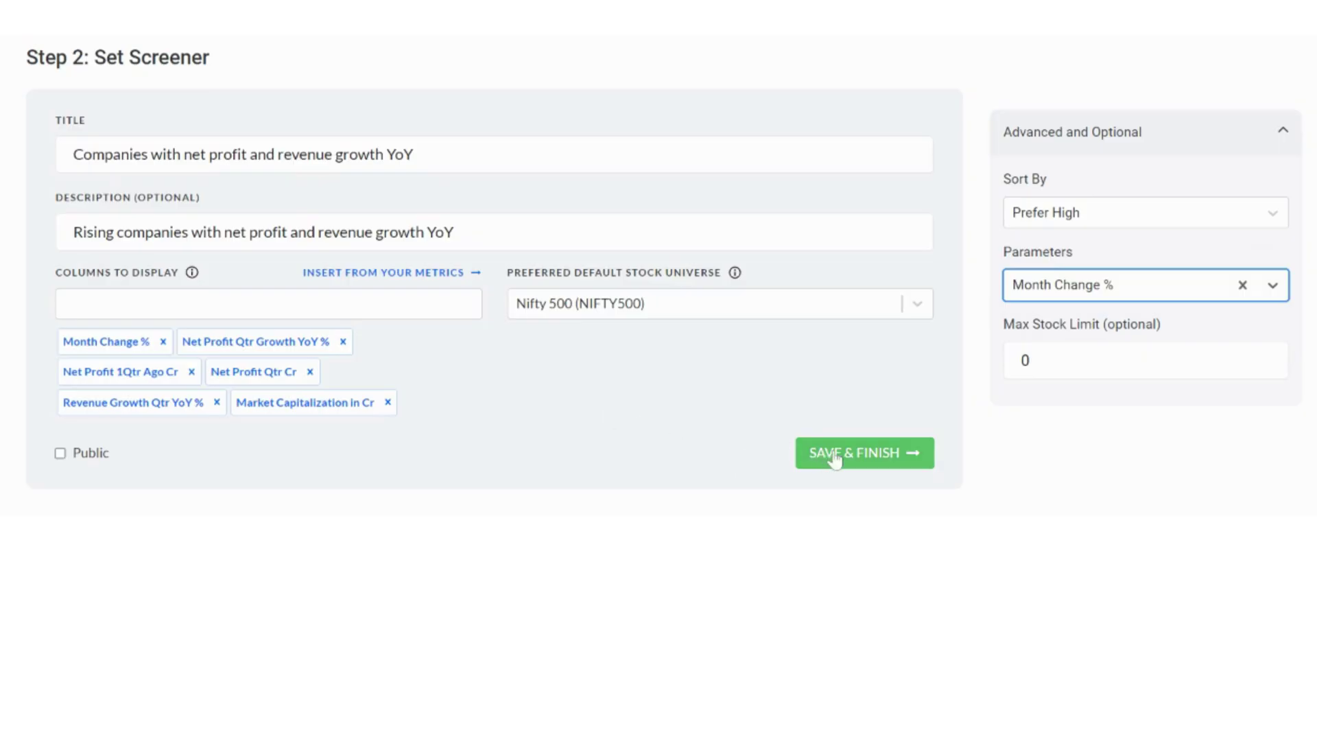
left_click(834, 456)
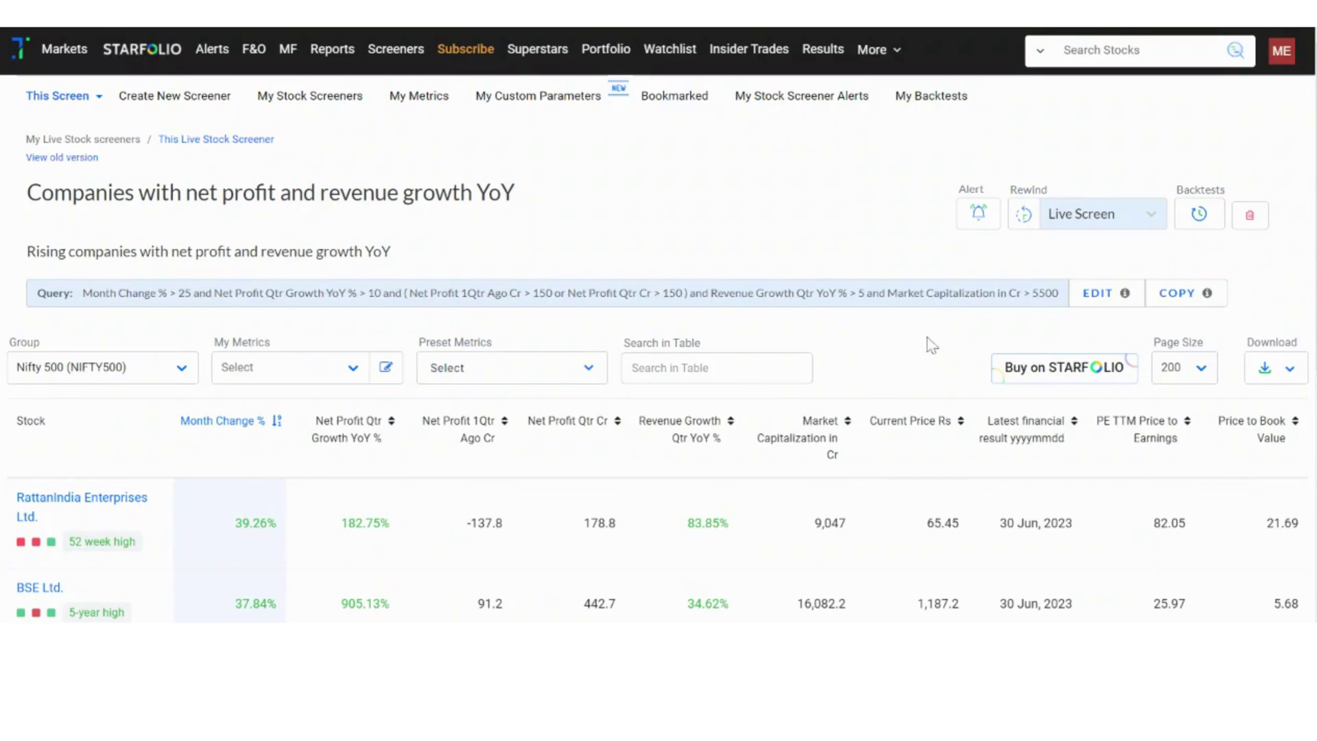
Add a Daily Entry & Exit alert on Nifty 500 for the screener.
scroll(931, 345, "down", 1)
left_click(979, 215)
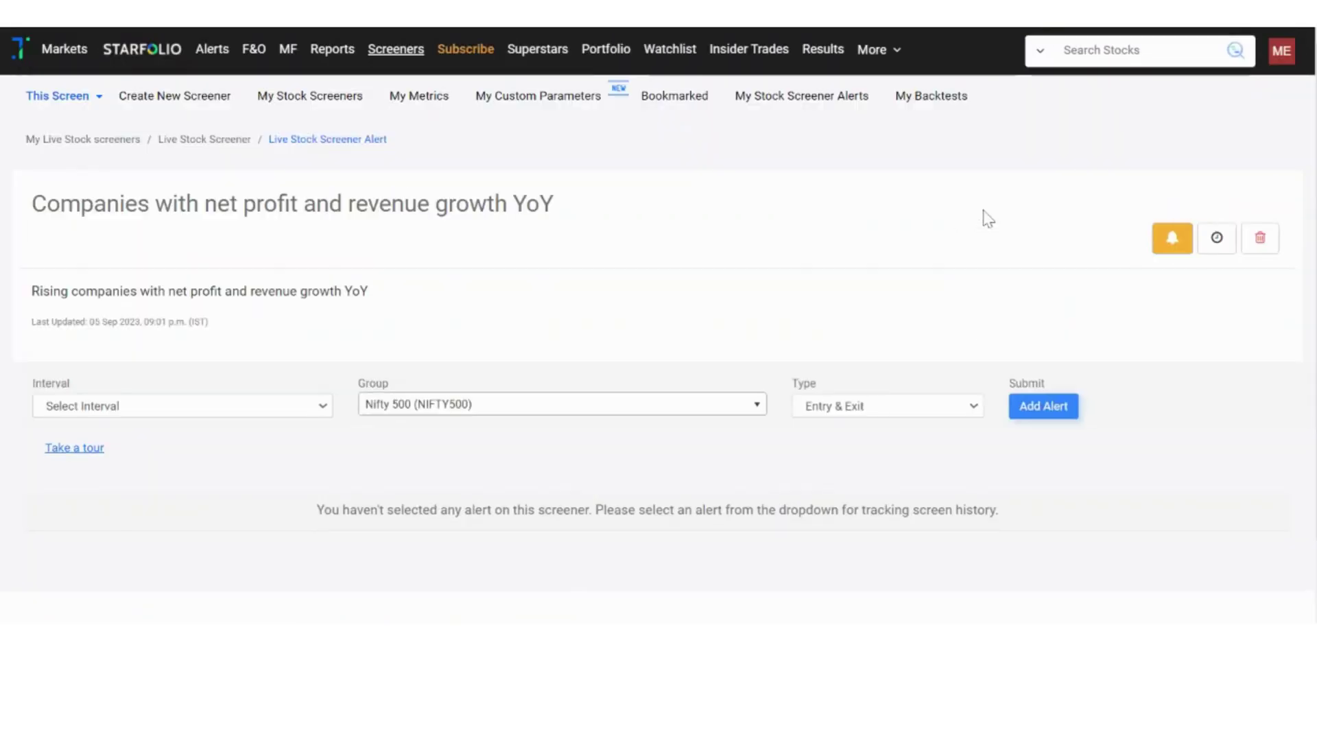
left_click(161, 362)
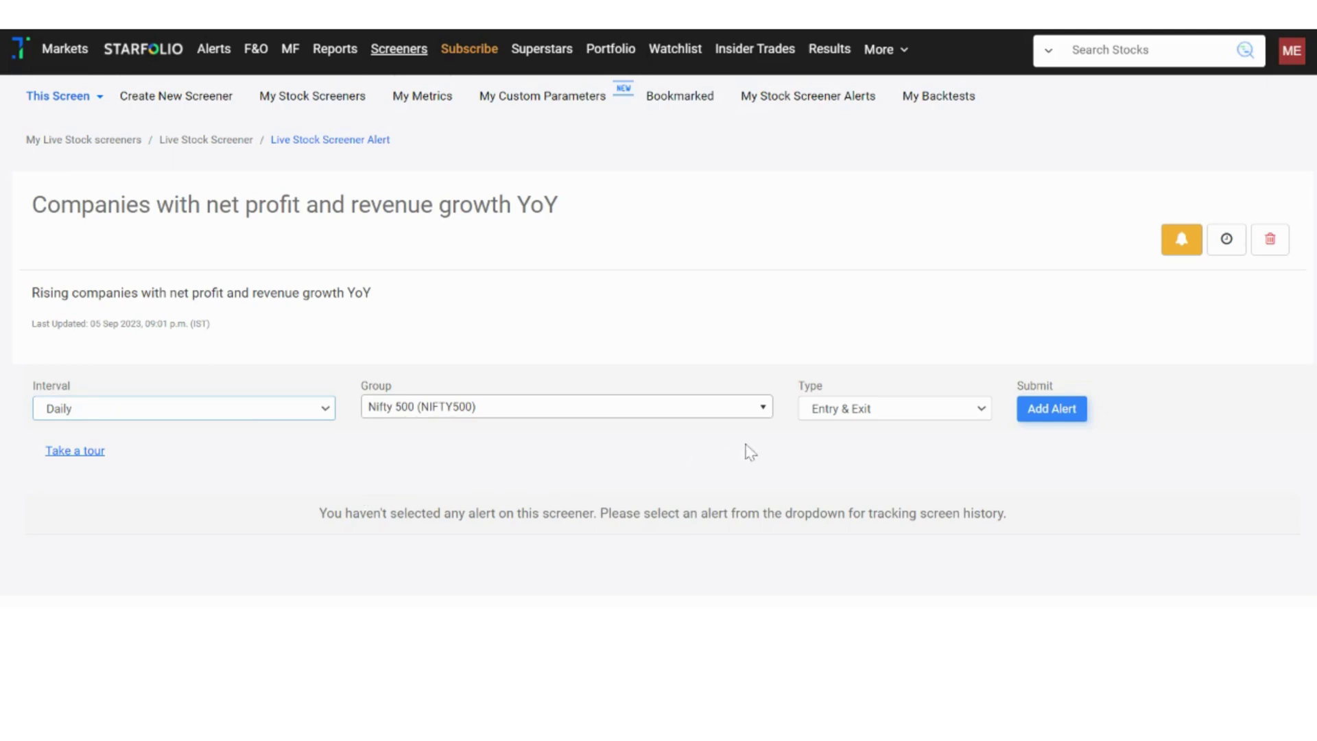
left_click(1054, 410)
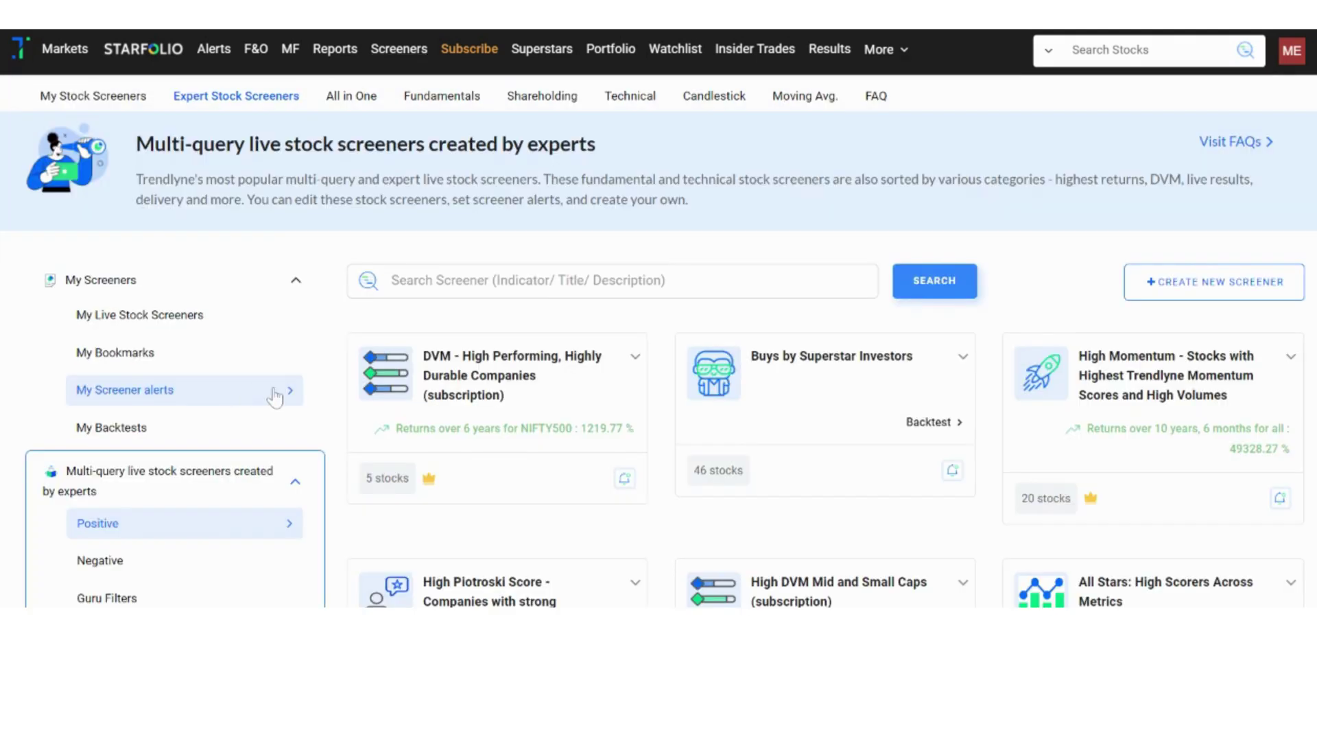
Open My Screener alerts to check the new daily Nifty 500 alert is listed.
left_click(275, 394)
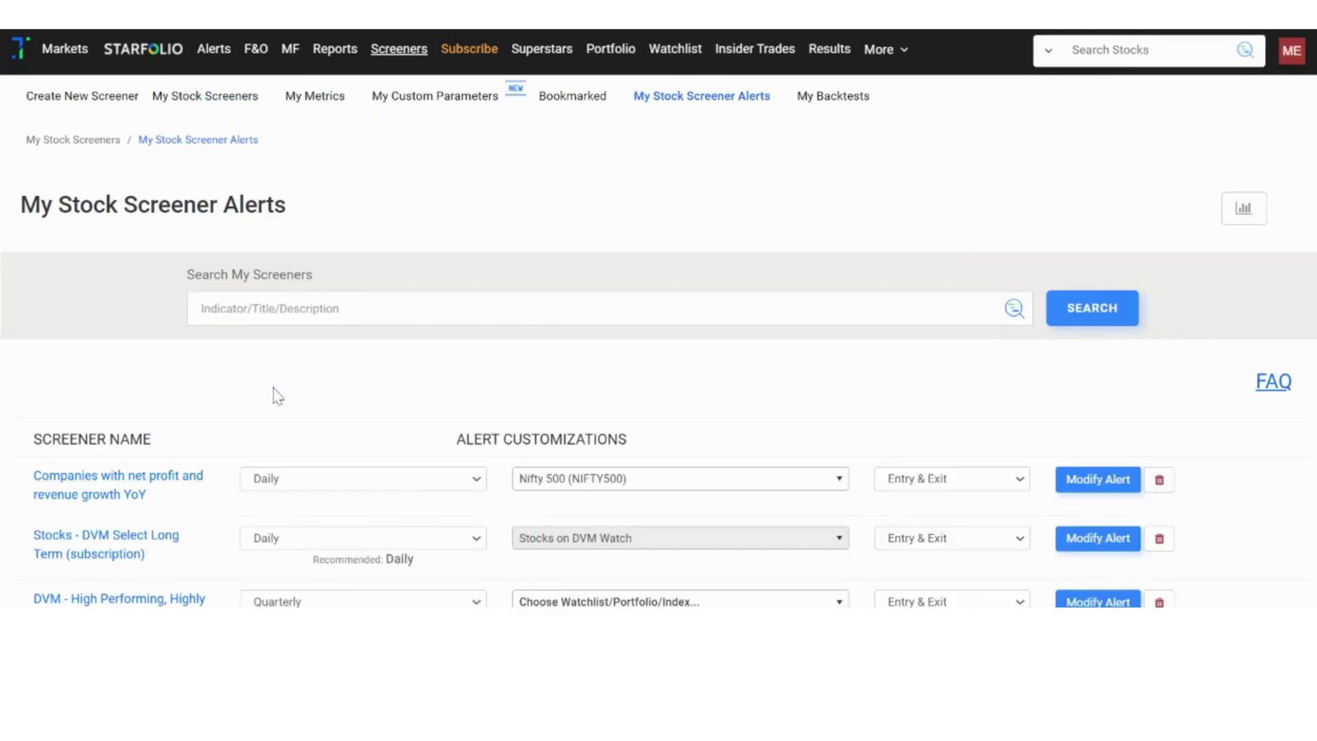
left_click(275, 395)
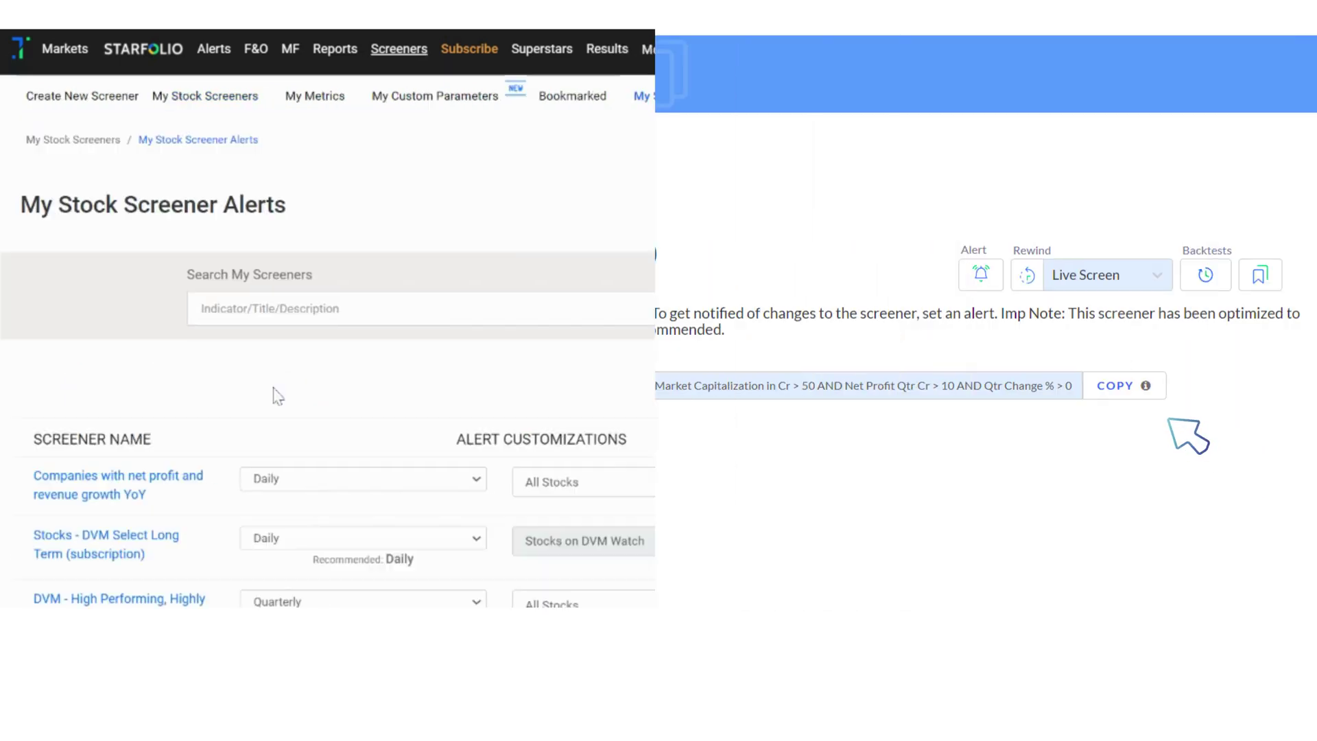